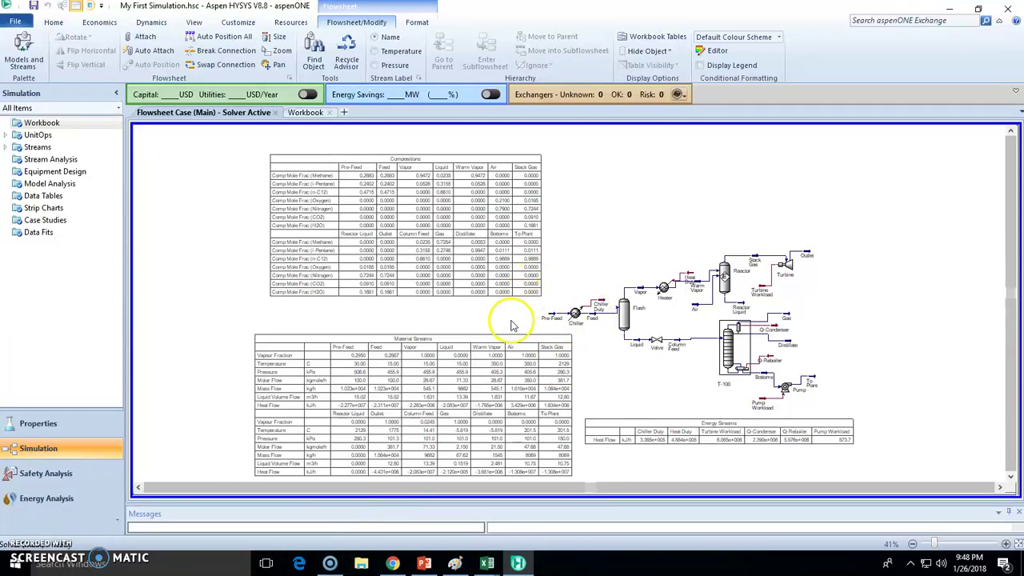
Enlarge the flowsheet and examine its product streams Outlet, Gas, Distillate and To Plant.
scroll(516, 324, "up", 2)
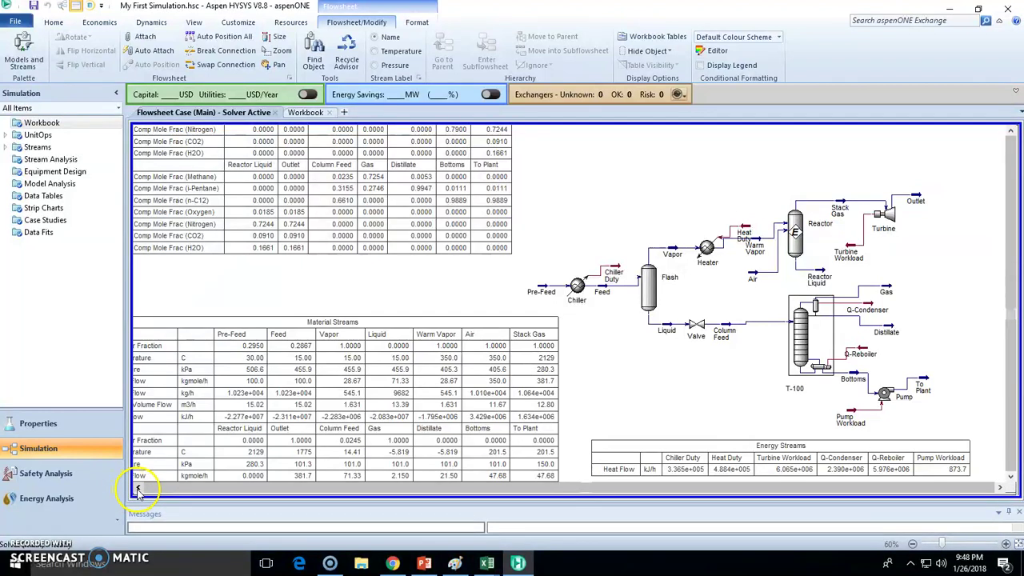
left_click(137, 488)
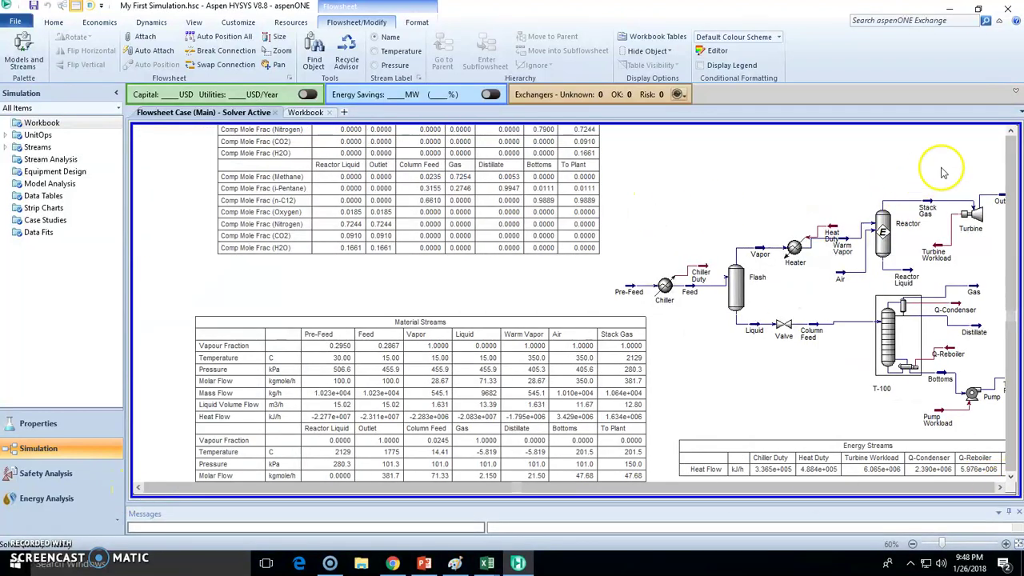
left_click(1010, 130)
left_click(1011, 475)
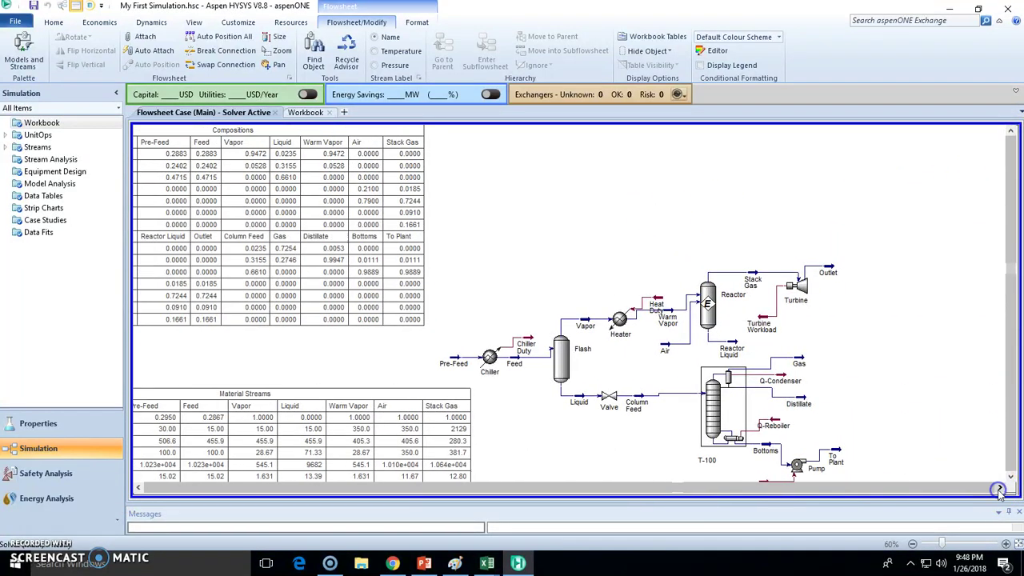
left_click(1011, 475)
left_click(1011, 475)
left_click(1011, 475)
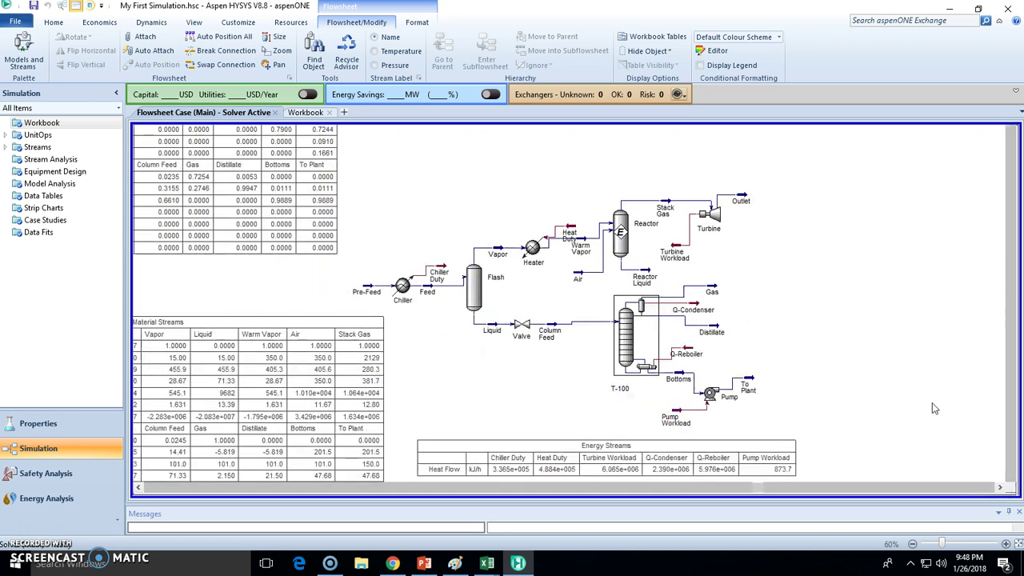
left_click(741, 200)
left_click(714, 292)
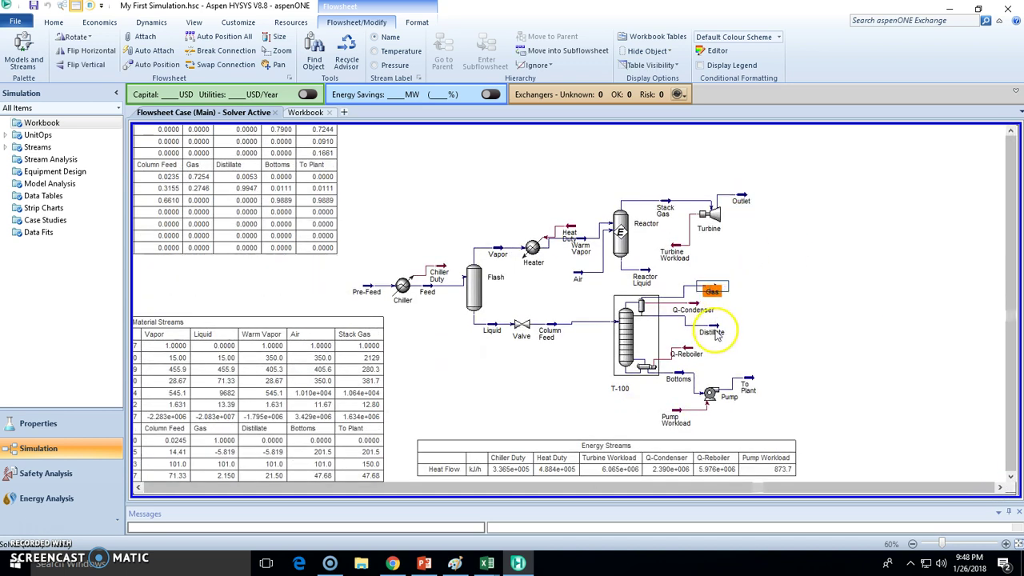
left_click(714, 332)
mouse_move(747, 398)
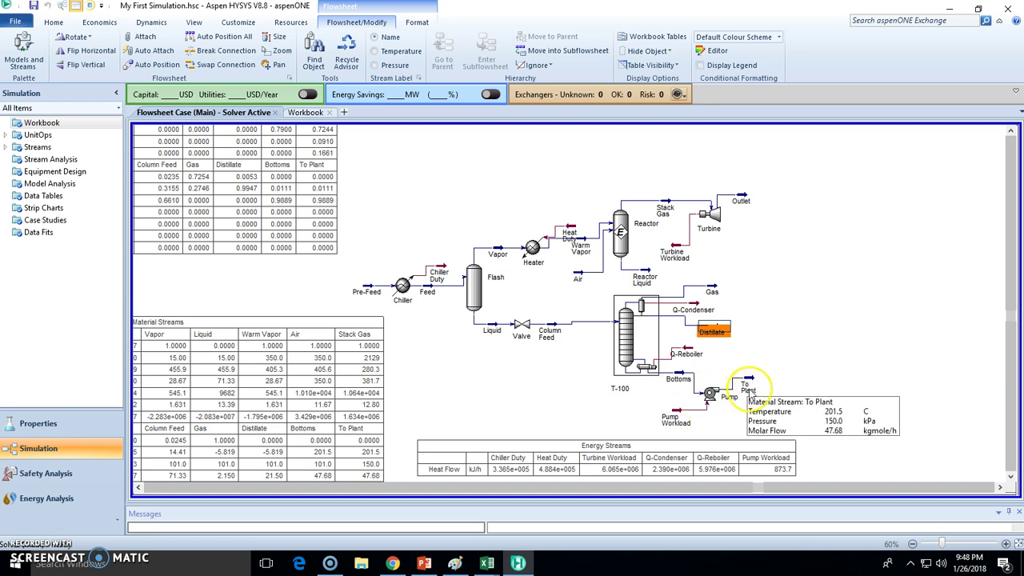
left_click(750, 395)
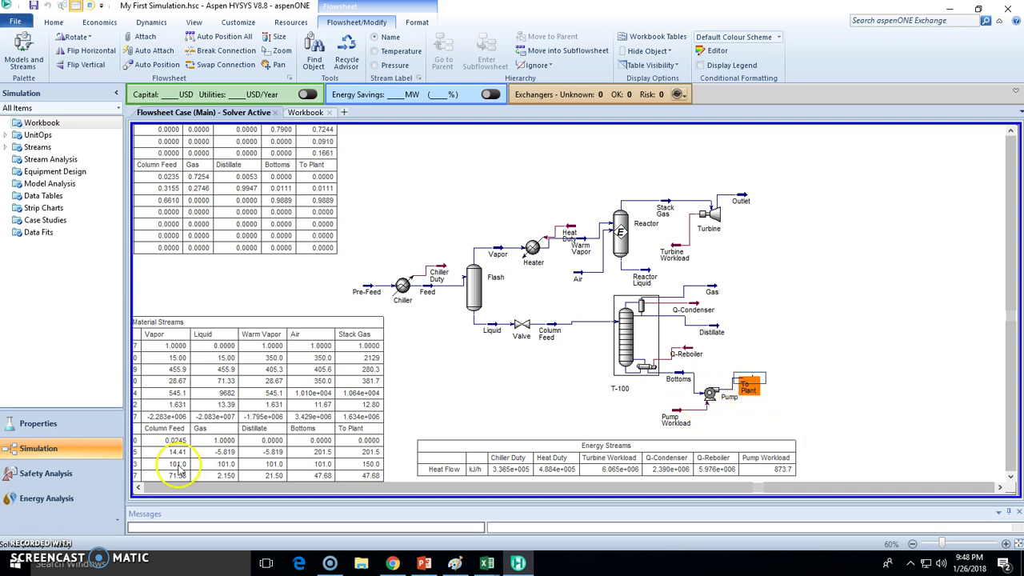
Examine the To Plant stream's component mole fractions in the Compositions table, especially the n-C12 row.
left_click(137, 488)
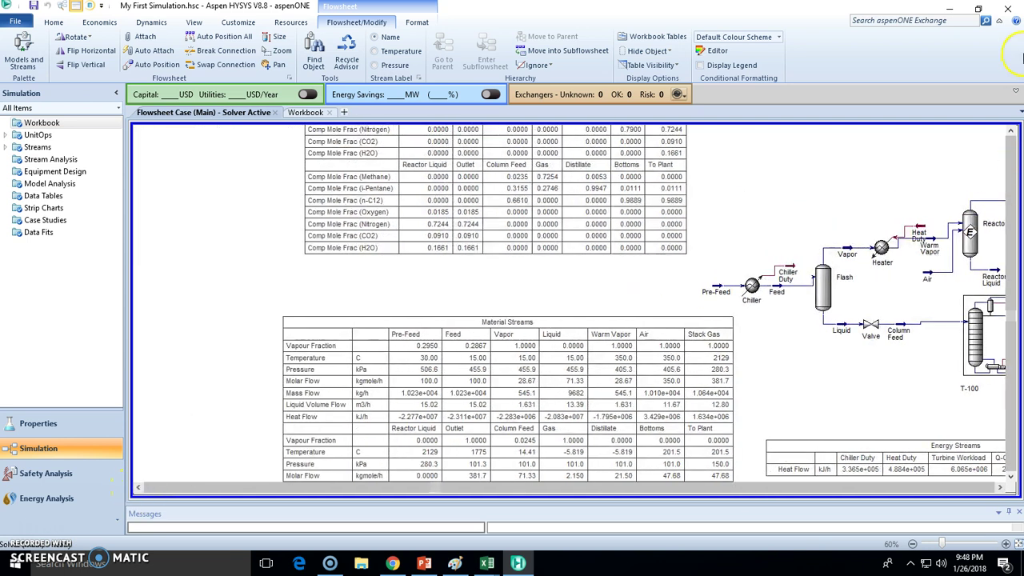
left_click(1012, 131)
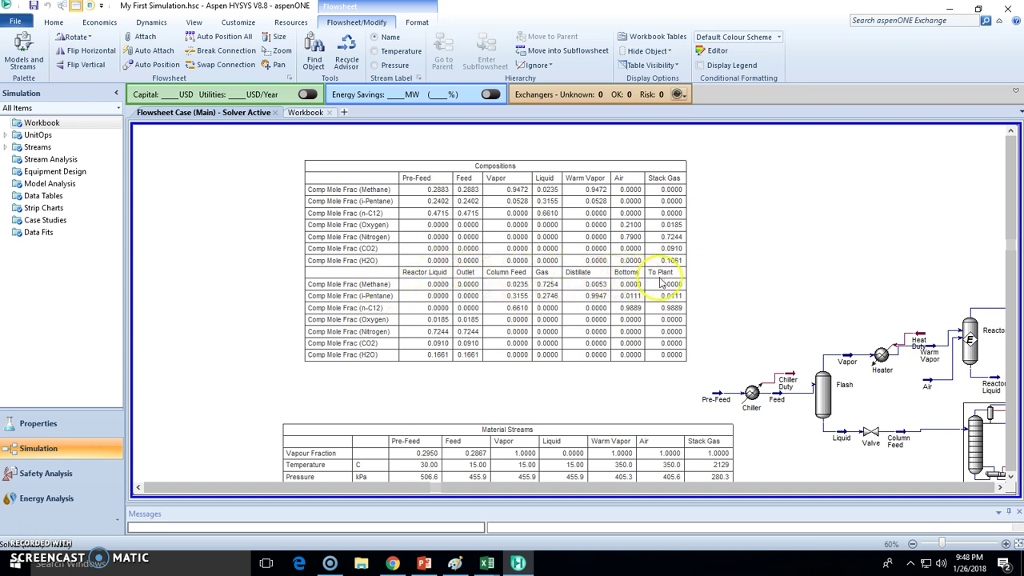
left_click(661, 314)
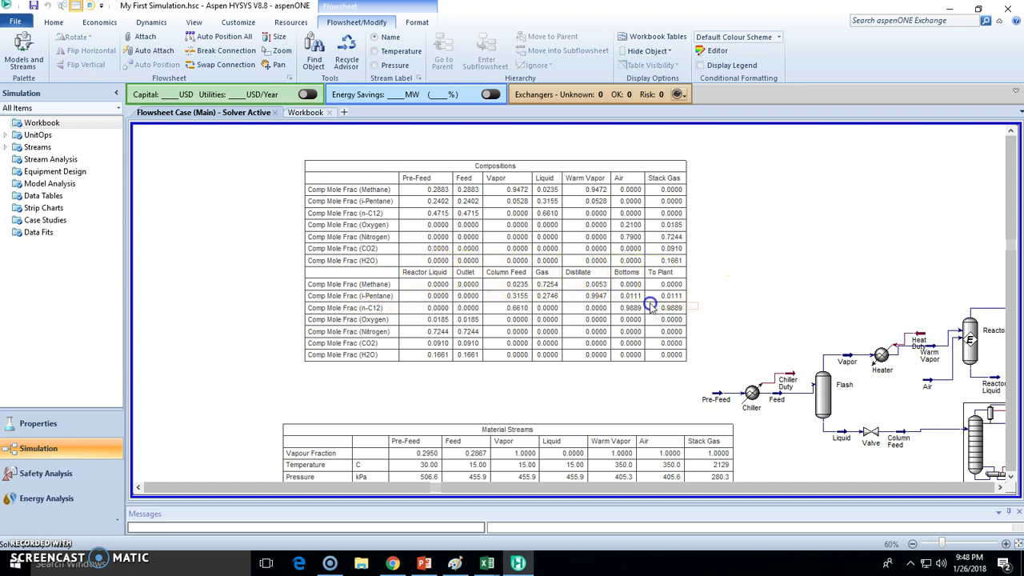
left_click(352, 308)
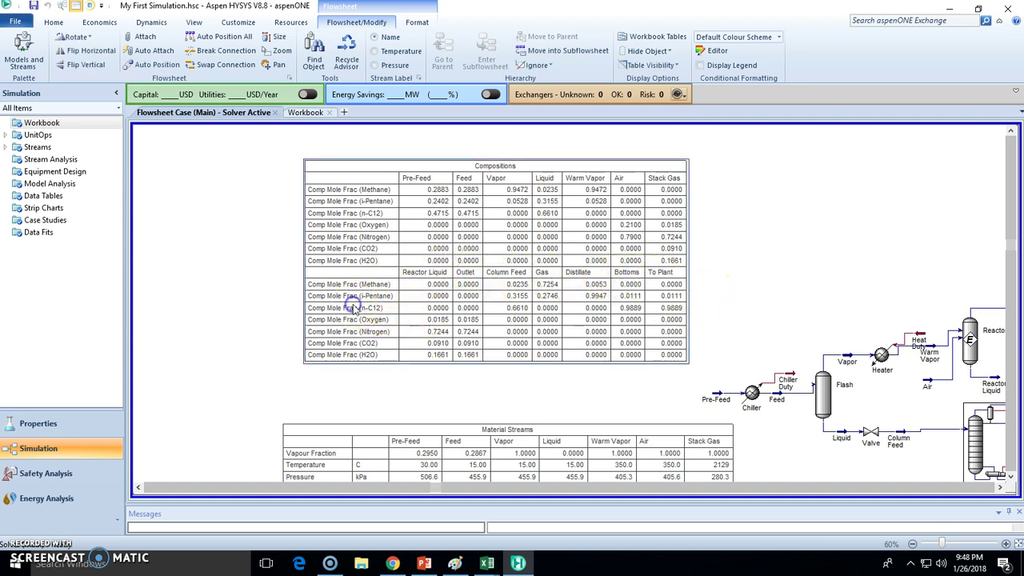
left_click(653, 315)
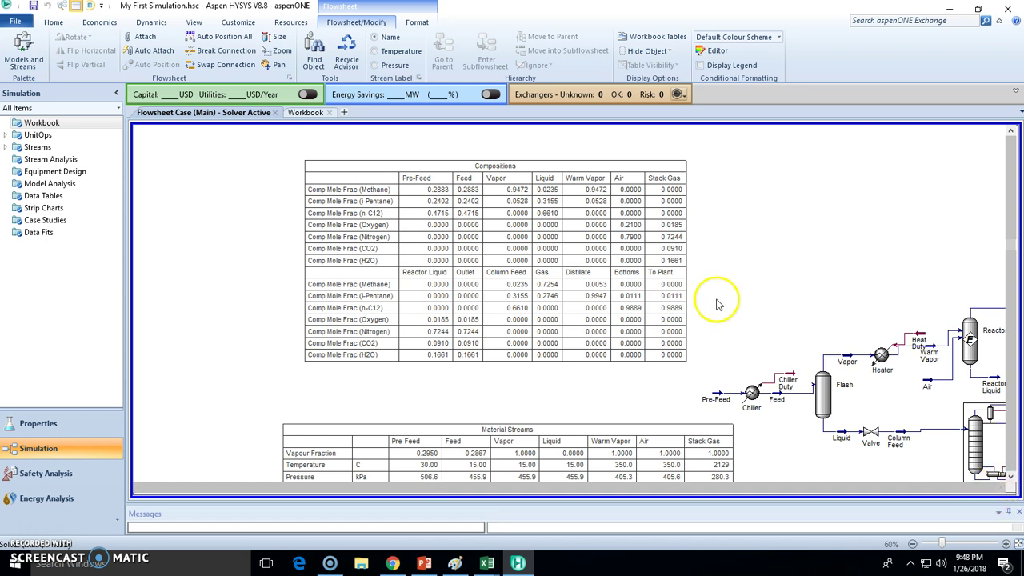
Locate the Distillate stream leaving column T-100 and examine its mole fractions in the Compositions table.
left_click(1002, 487)
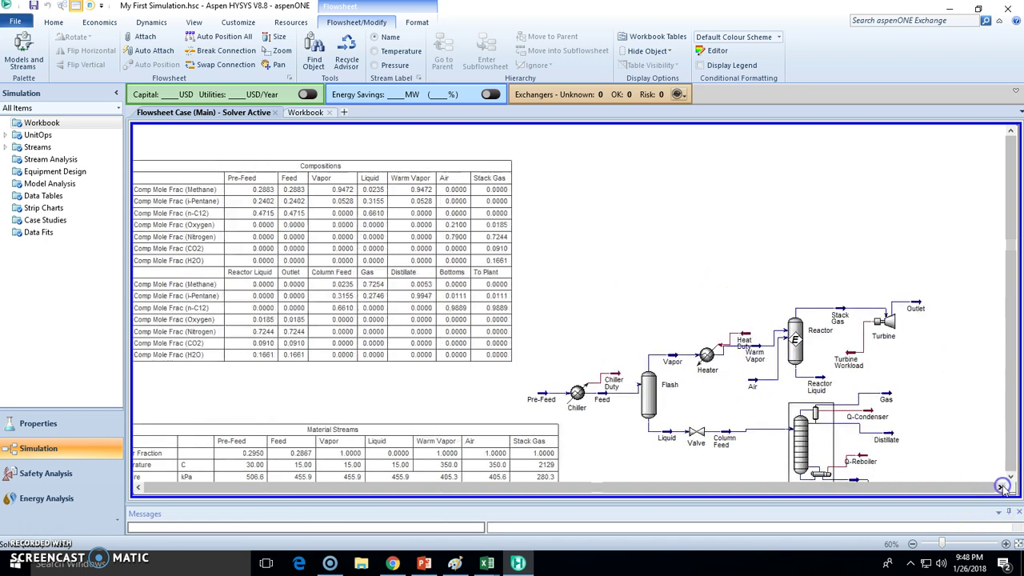
scroll(891, 441, "down", 2)
mouse_move(808, 369)
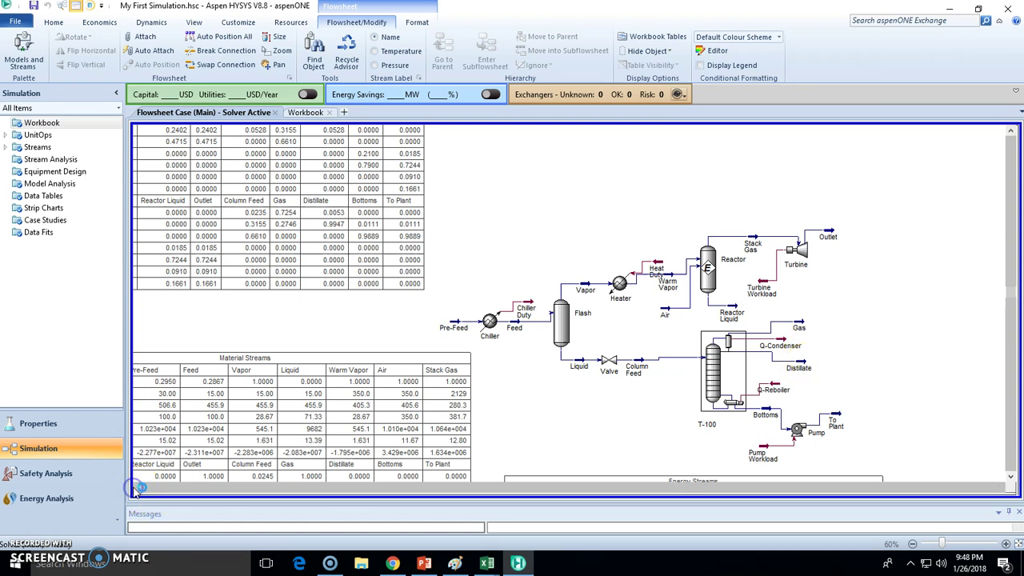
left_click(137, 487)
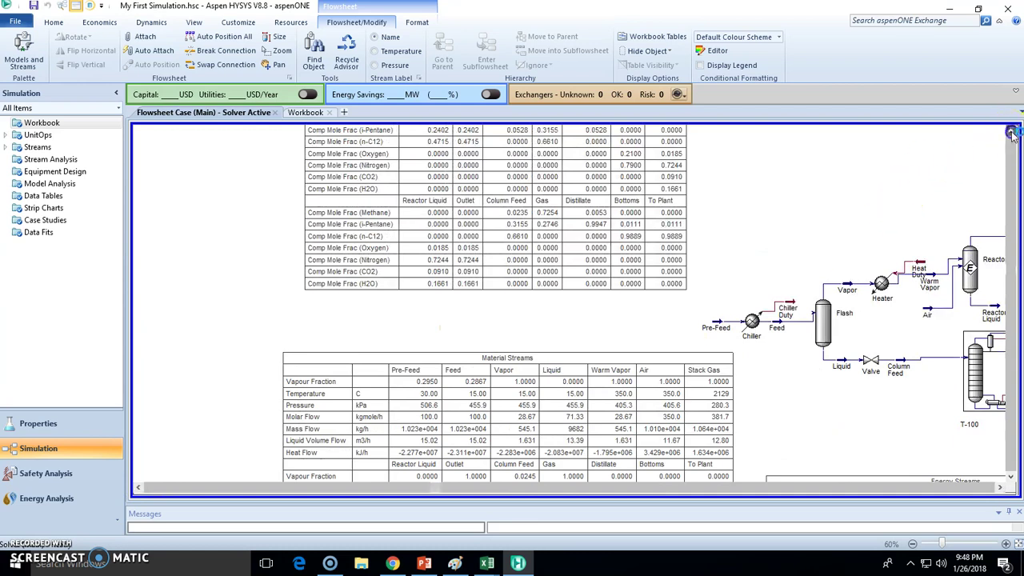
left_click(1011, 131)
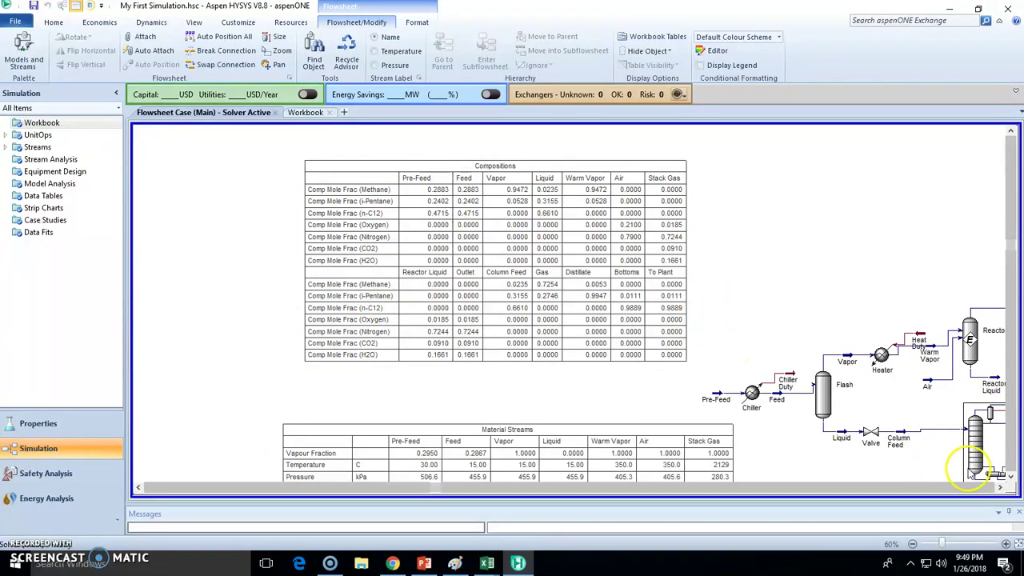
Identify the Gas and Outlet streams on the flowsheet and check the Outlet composition in the Compositions table.
left_click(1000, 487)
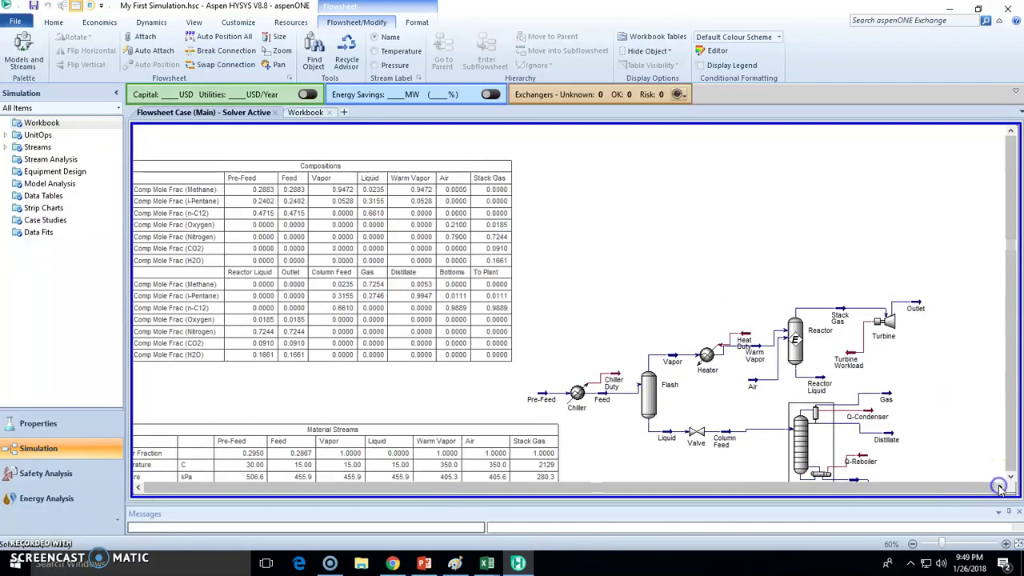
left_click(888, 398)
left_click(916, 308)
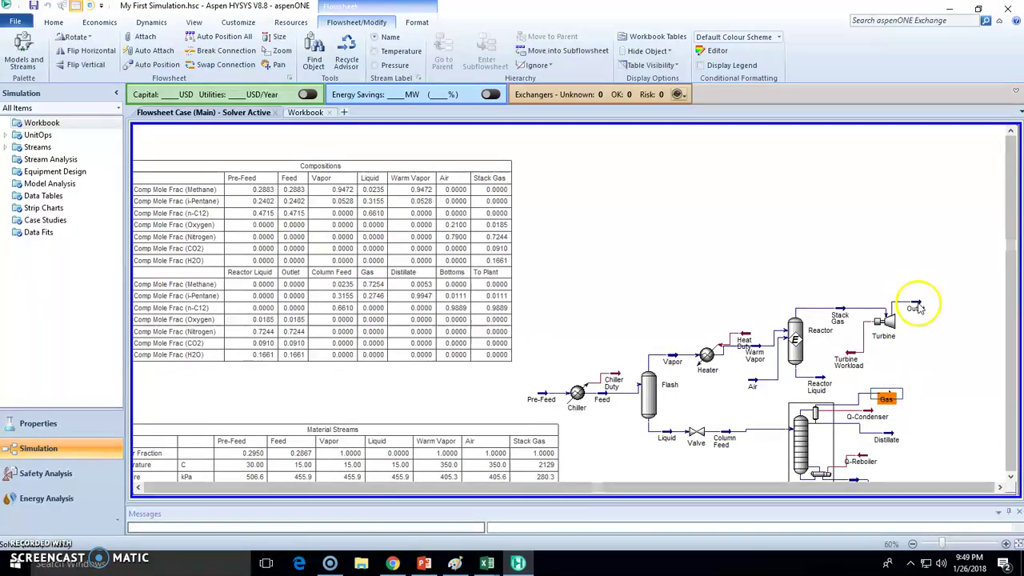
left_click(137, 487)
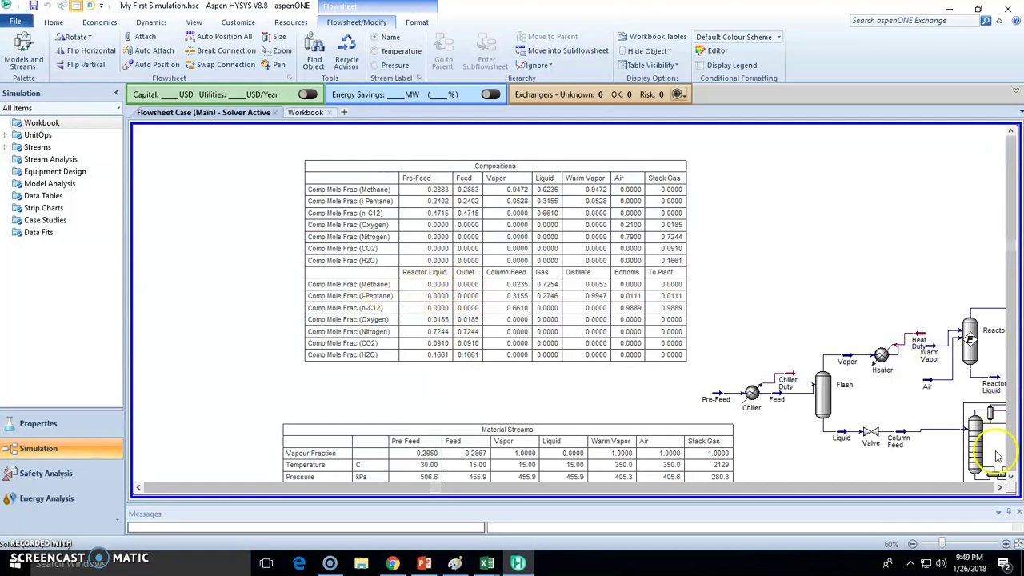
Examine the Vapor stream leaving the Flash and its methane, i-pentane and n-C12 mole fractions in the Compositions table.
left_click(997, 491)
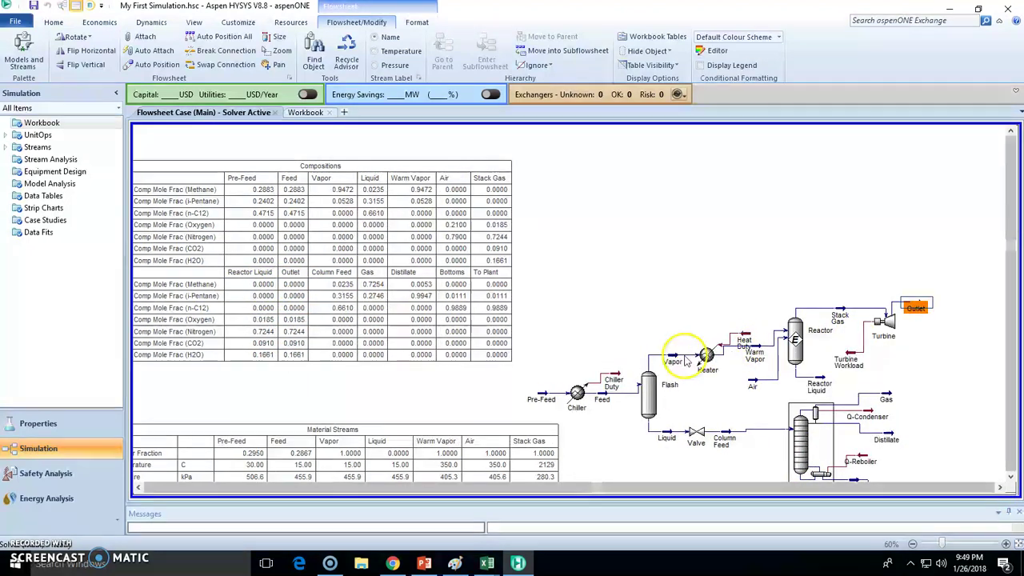
mouse_move(682, 362)
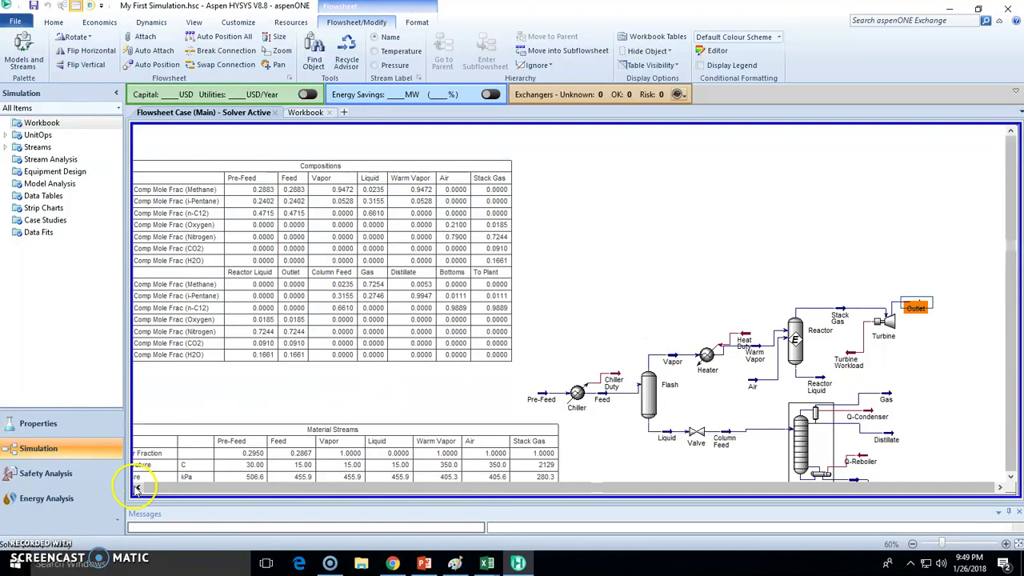
left_click(137, 488)
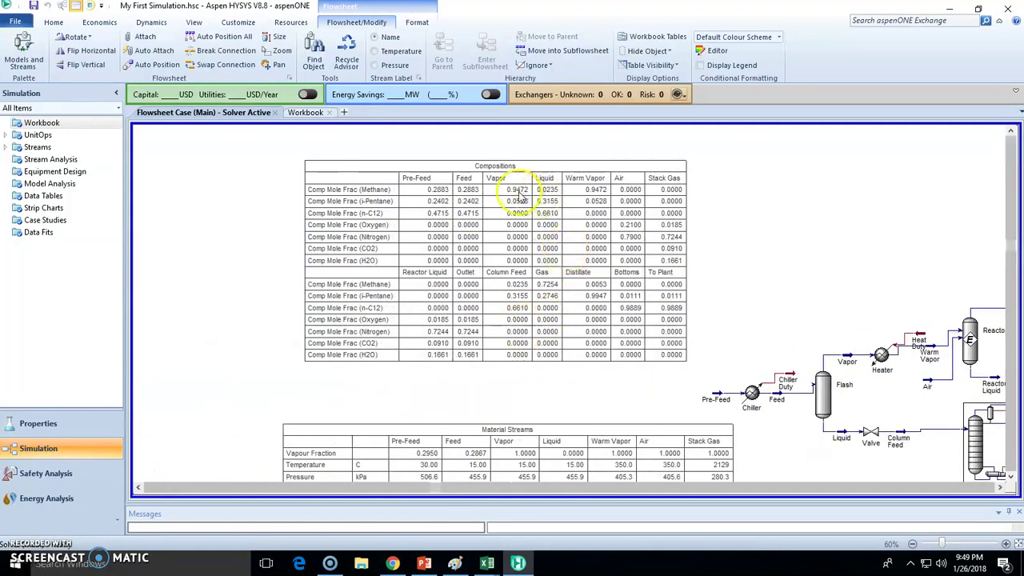
mouse_move(519, 190)
left_mouse_down()
mouse_move(525, 222)
mouse_move(510, 271)
mouse_move(552, 204)
mouse_move(520, 206)
left_mouse_up()
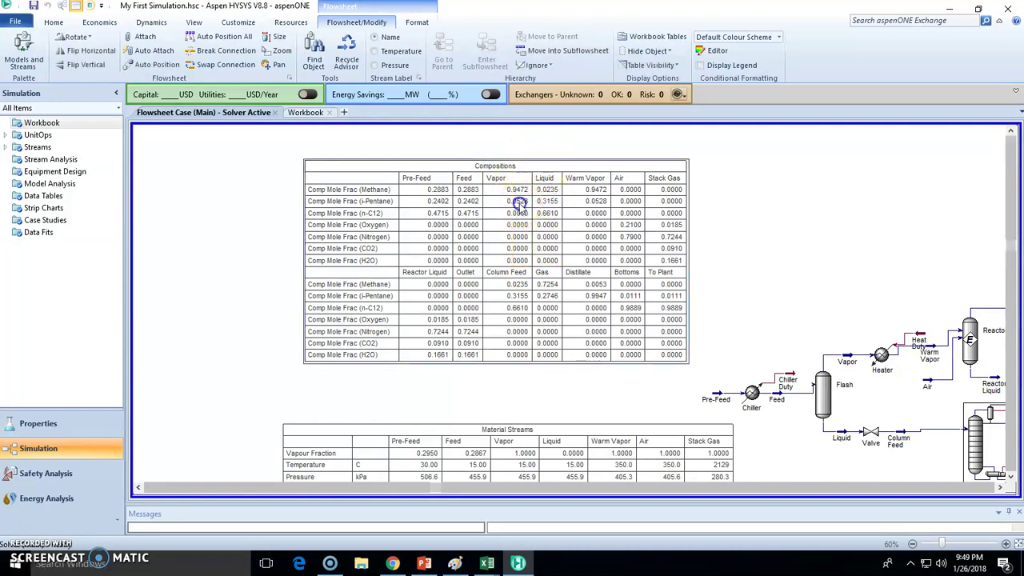
mouse_move(388, 220)
left_mouse_down()
mouse_move(365, 210)
mouse_move(406, 219)
left_mouse_up()
mouse_move(525, 216)
left_mouse_down()
mouse_move(514, 198)
mouse_move(526, 205)
mouse_move(526, 195)
left_mouse_up()
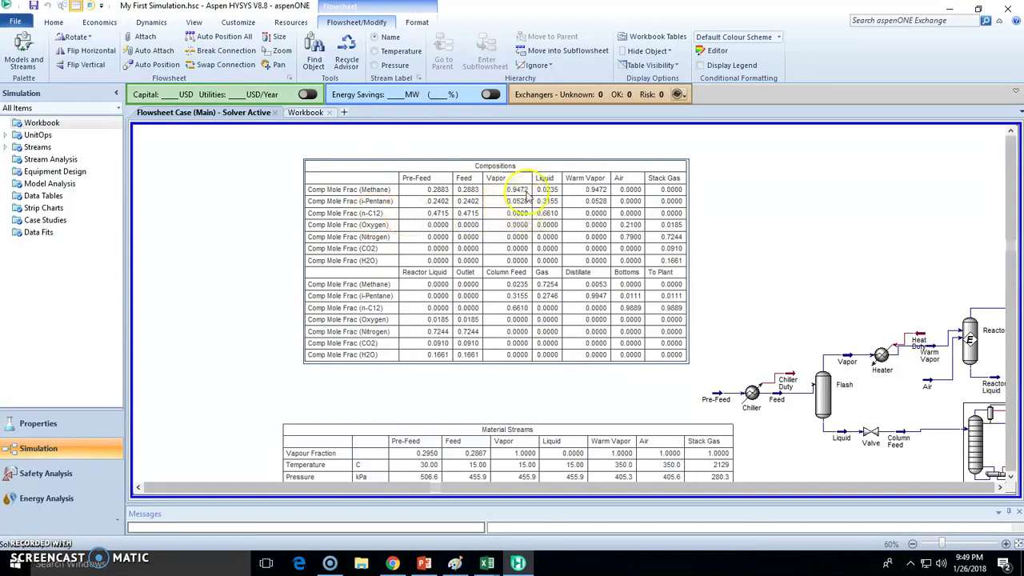
Trace the vapor path on the flowsheet through the Reactor, Stack Gas stream and Turbine to the Outlet stream.
left_click(1000, 488)
left_click(999, 488)
left_click(1011, 478)
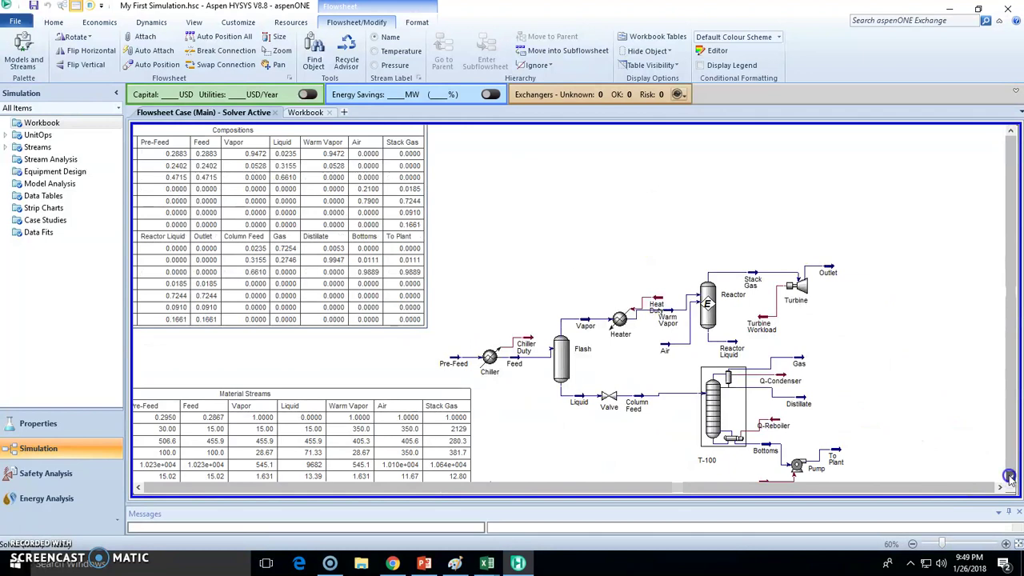
left_click(1010, 477)
left_click(704, 236)
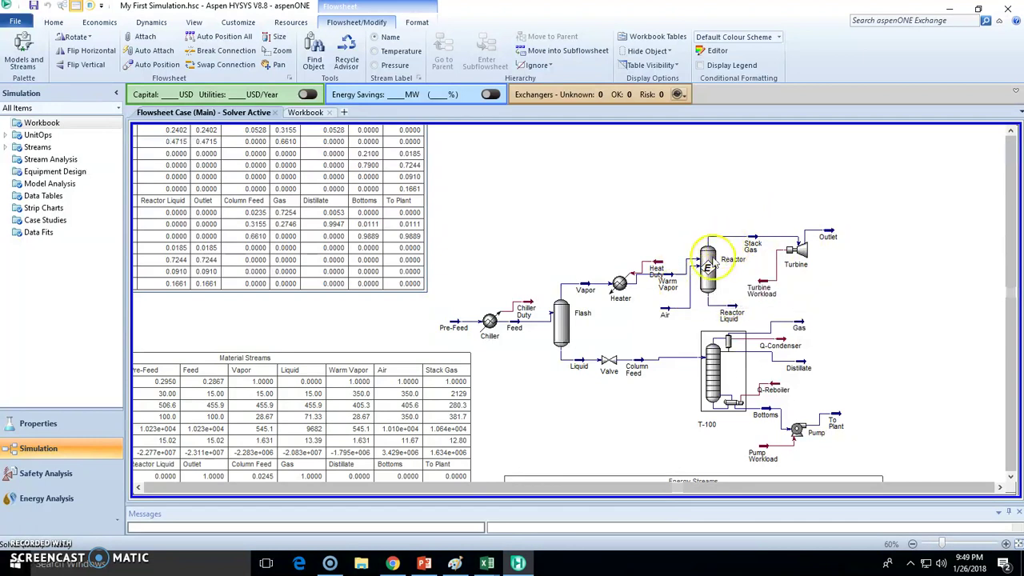
mouse_move(752, 247)
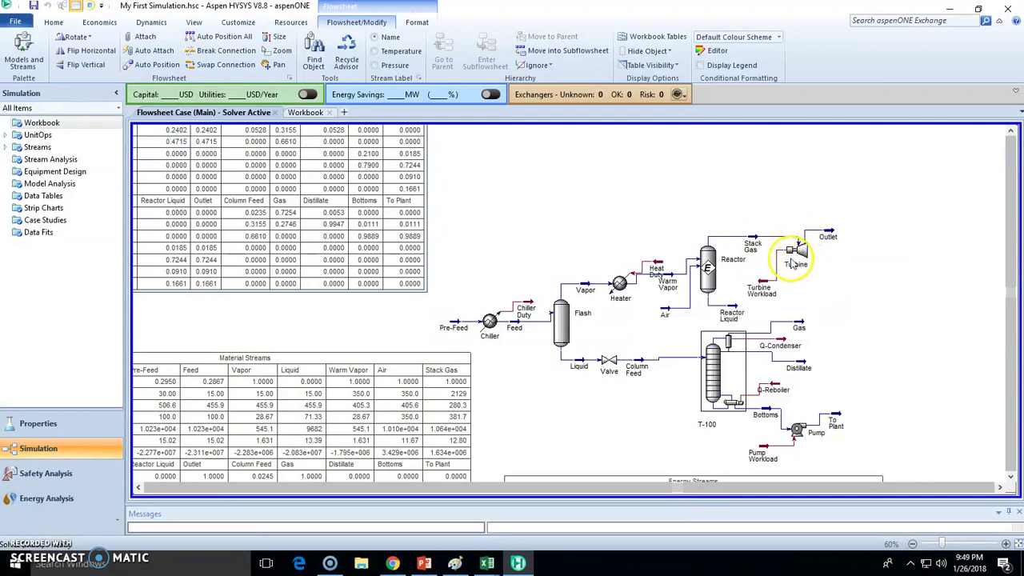
mouse_move(836, 237)
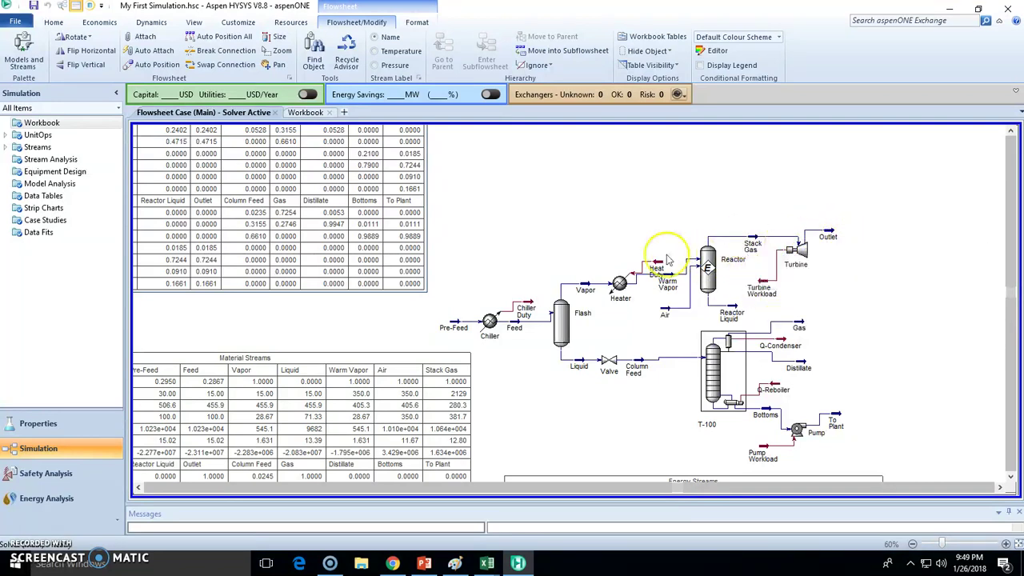
Find the Gas stream leaving column T-100 and examine its methane and i-pentane mole fractions in the Compositions table.
left_click(140, 488)
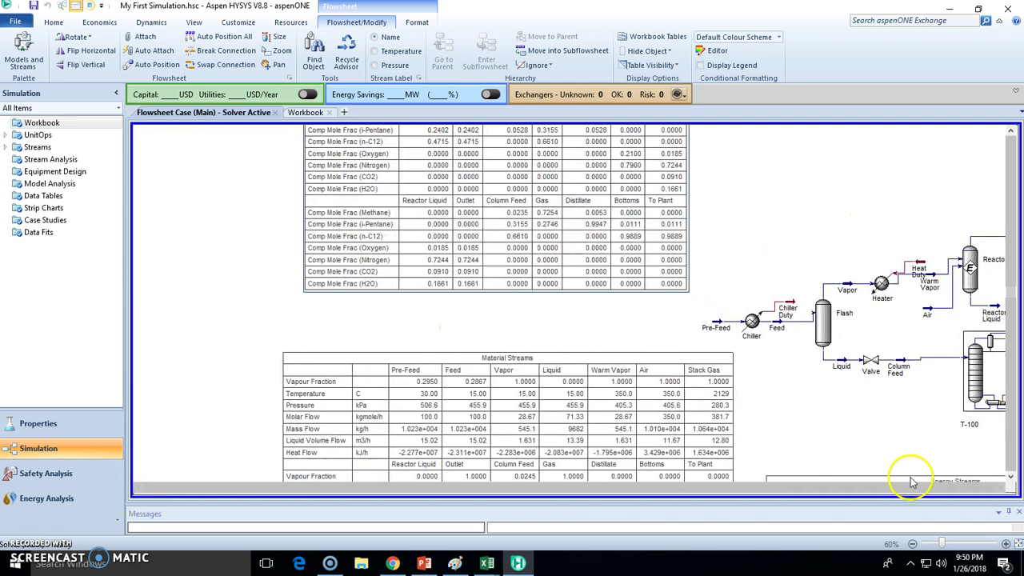
left_click(1010, 487)
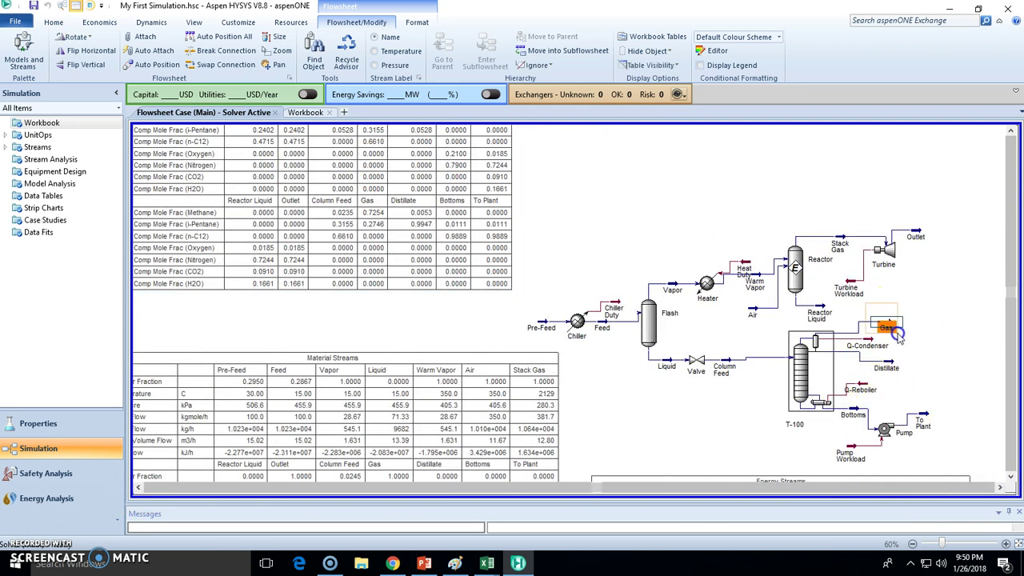
left_click(140, 488)
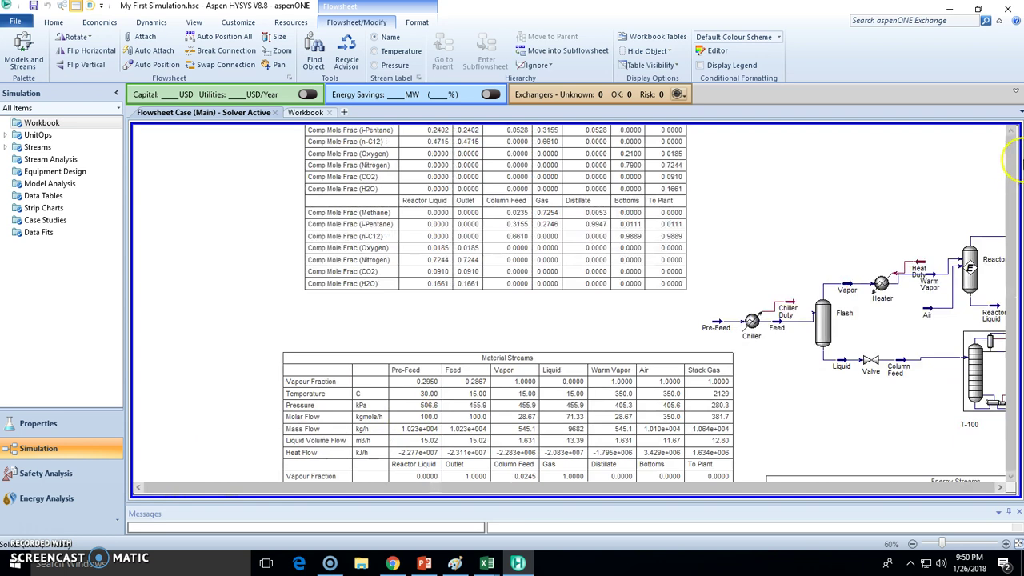
left_click(1010, 130)
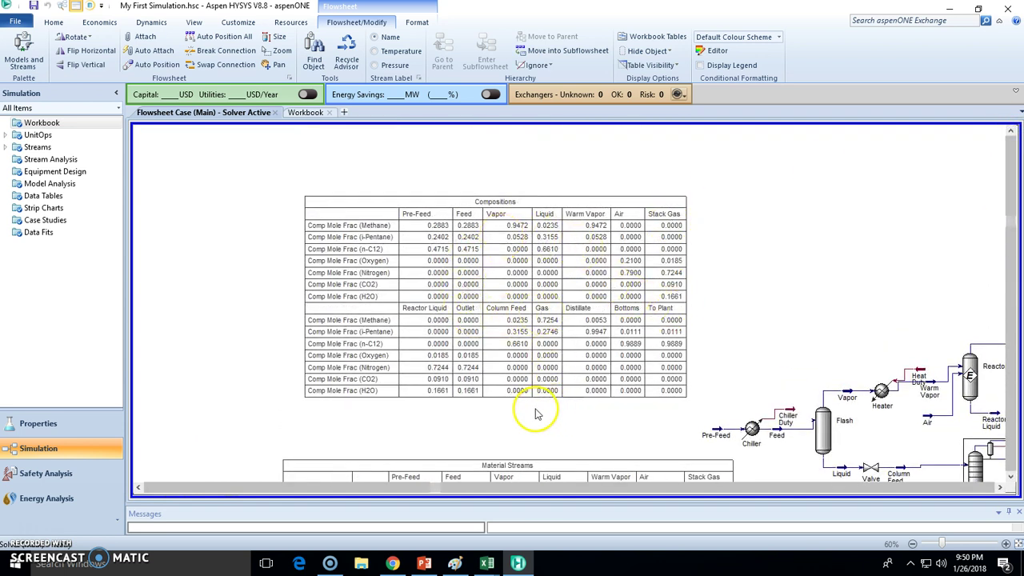
left_click_drag(535, 407, 568, 298)
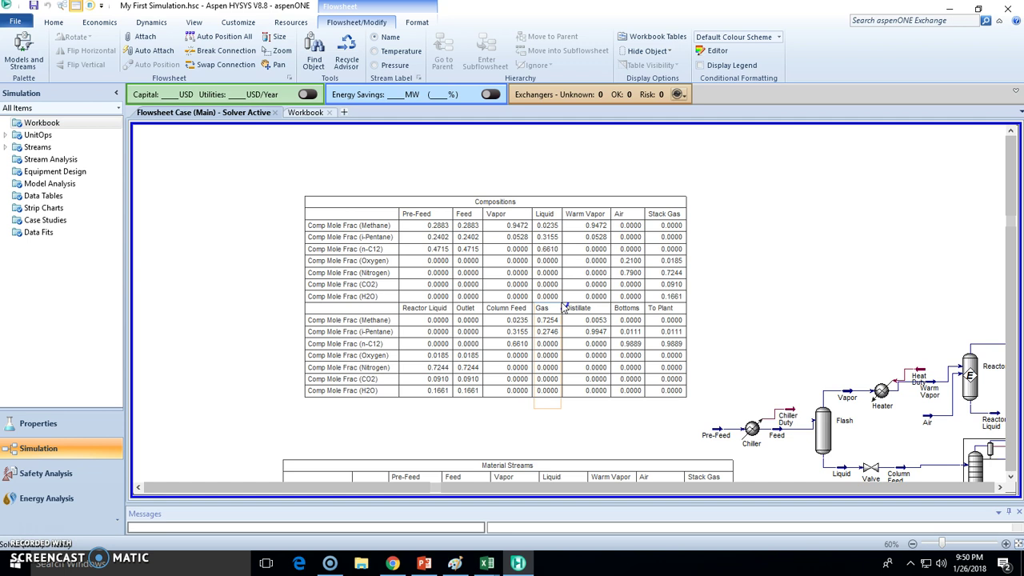
left_click_drag(564, 320, 549, 336)
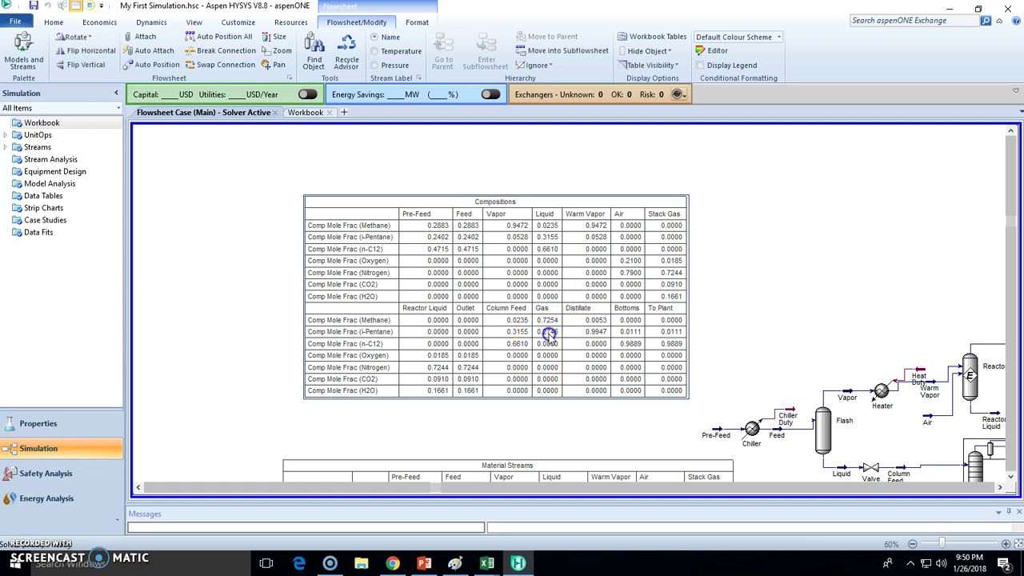
scroll(1010, 484, "down", 3)
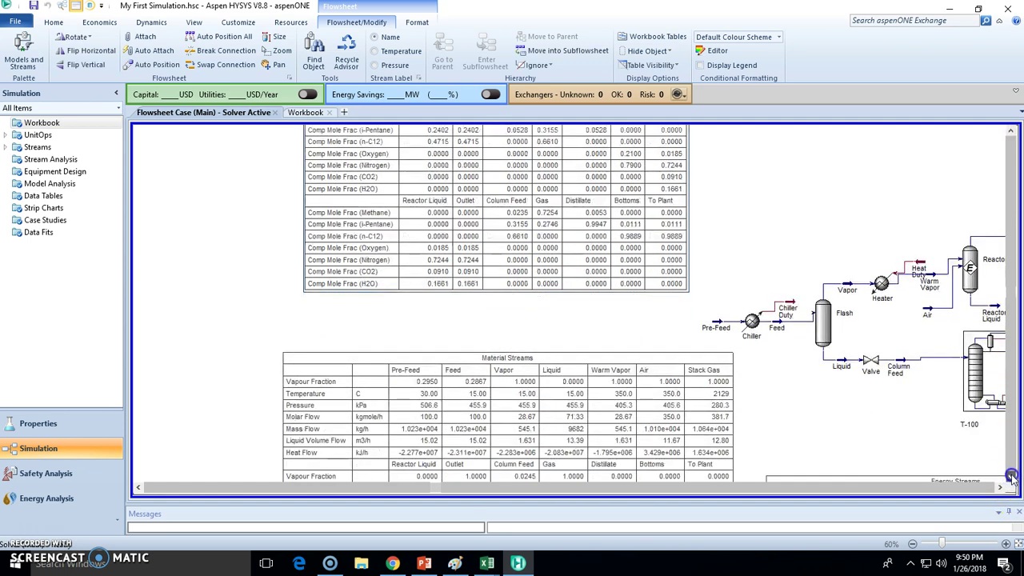
Examine the temperature, pressure and flow rows of the process streams in the Material Streams table.
scroll(1008, 480, "down", 2)
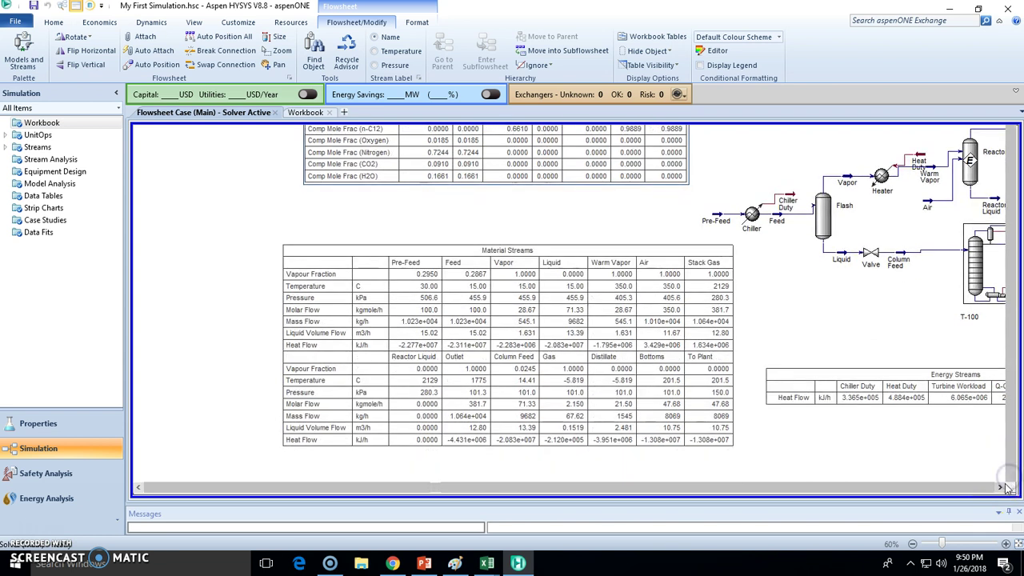
scroll(874, 233, "right", 4)
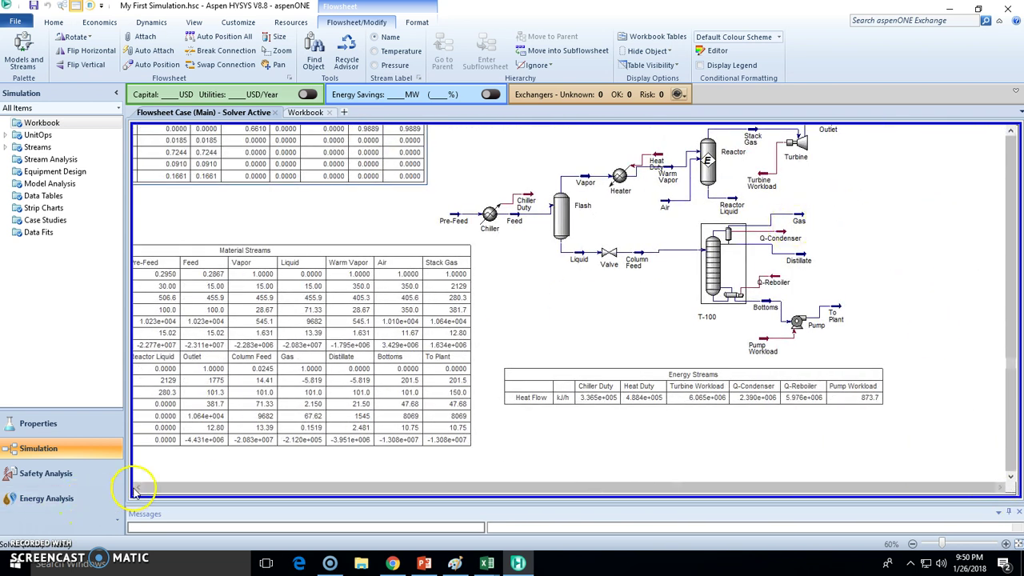
left_click(138, 486)
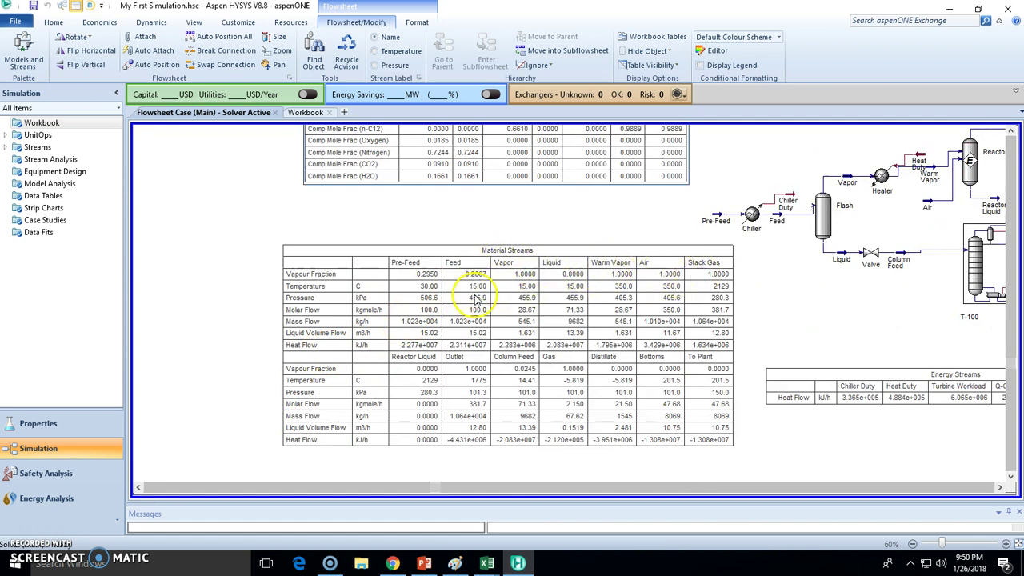
left_click(544, 461)
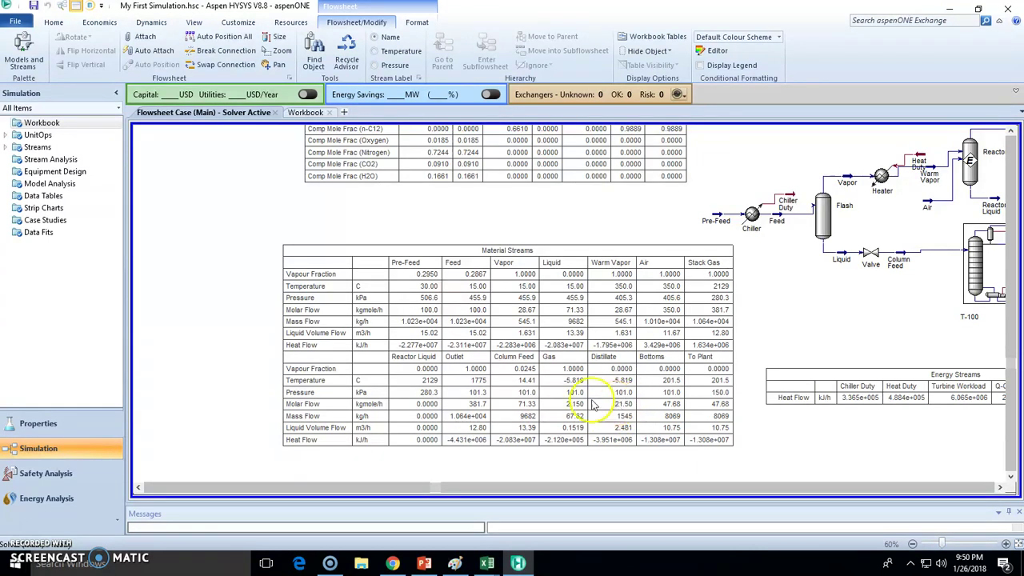
Locate the T-100 product streams and Q-Condenser on the flowsheet and relate the products to the Material Streams table.
left_click(999, 487)
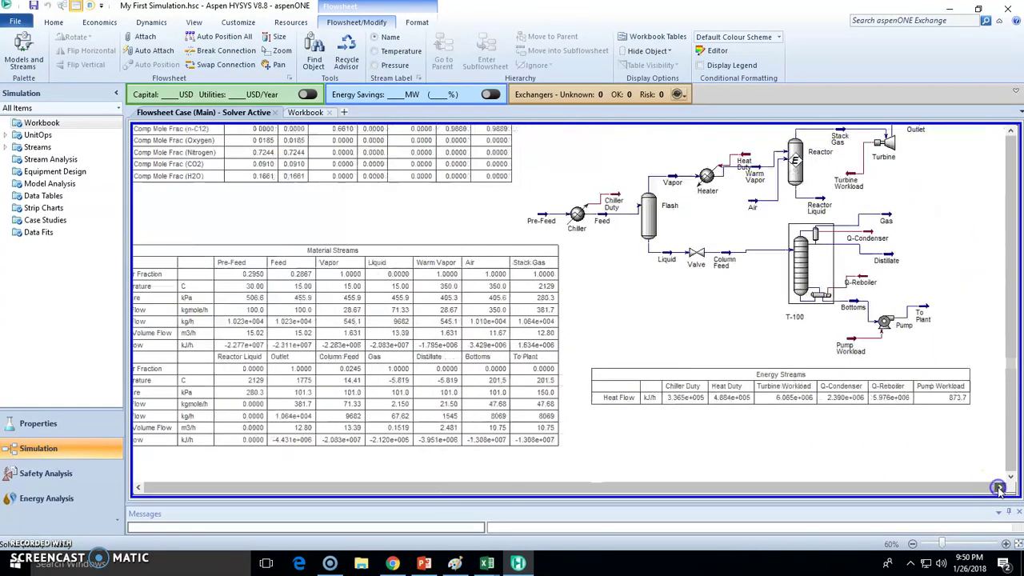
left_click(998, 488)
mouse_move(790, 240)
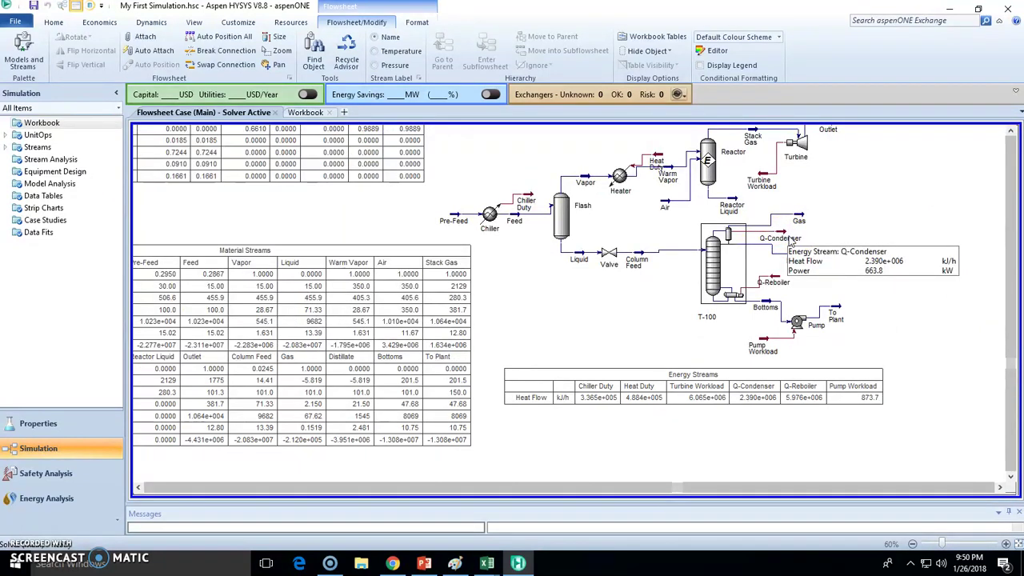
left_click(138, 488)
left_click(137, 488)
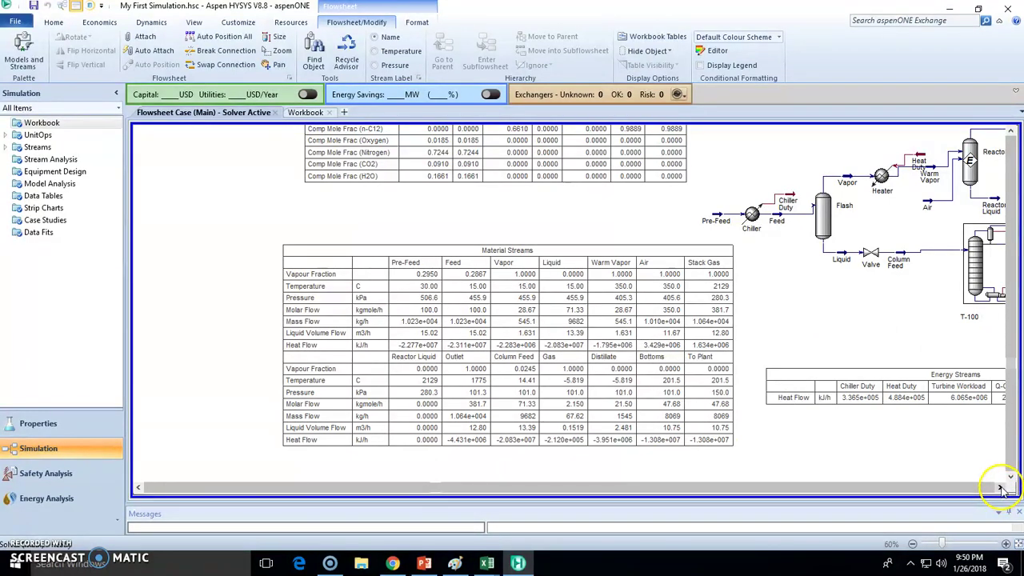
left_click(1001, 487)
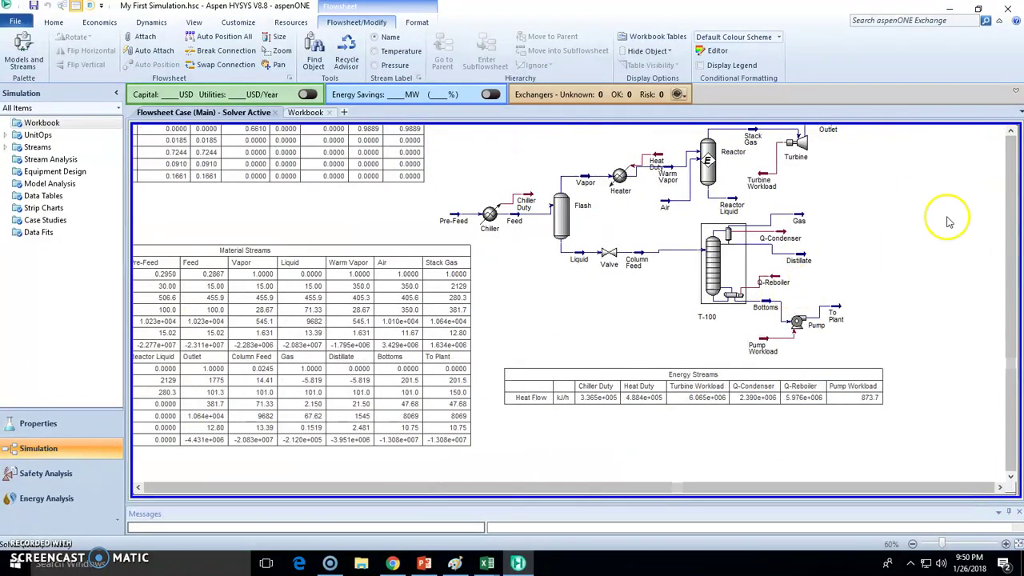
Highlight the Pump section with its Bottoms and To Plant streams, and the Reactor and Turbine section with its Outlet stream.
left_click(1011, 133)
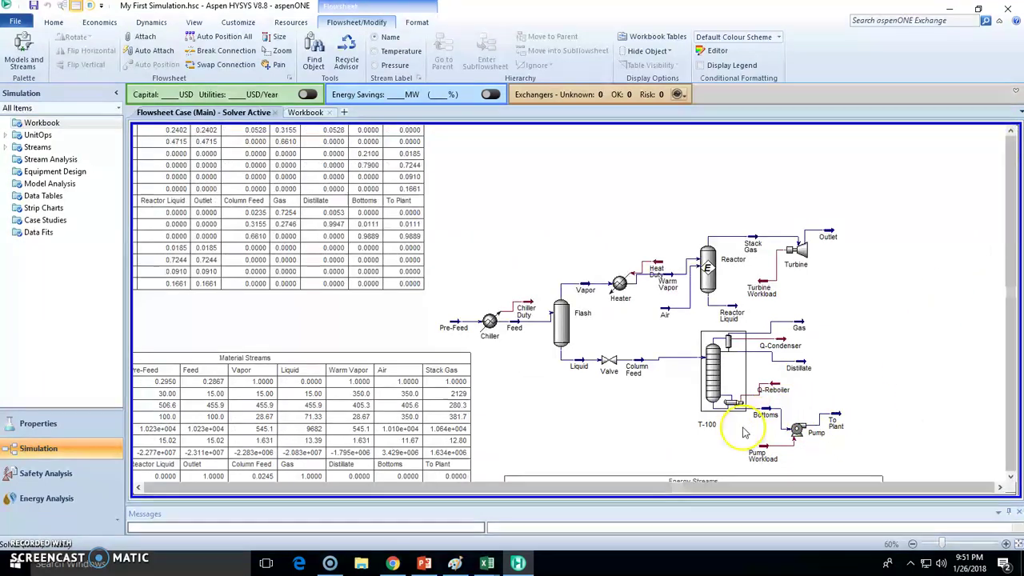
left_click_drag(726, 472, 880, 400)
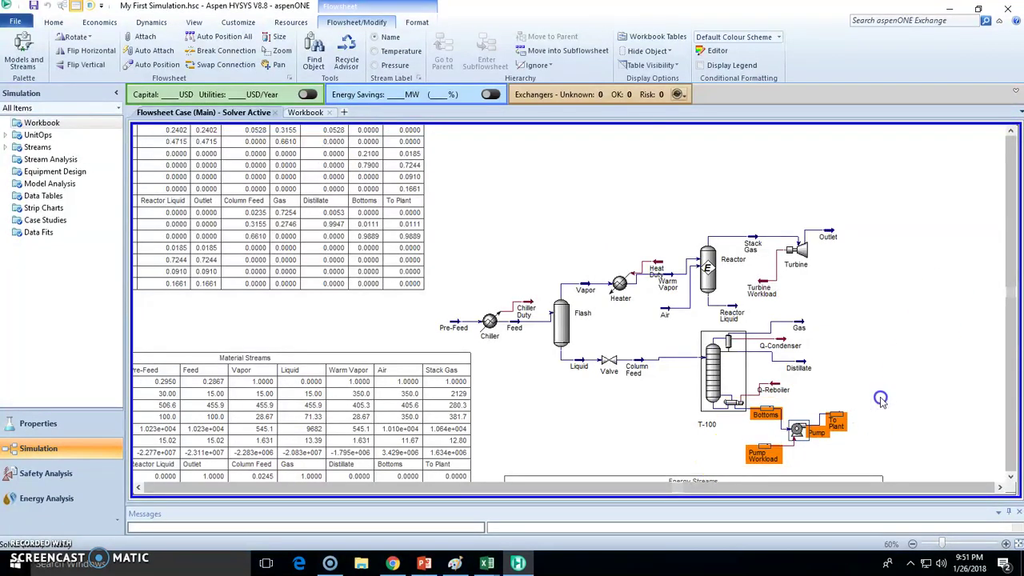
left_click(880, 400)
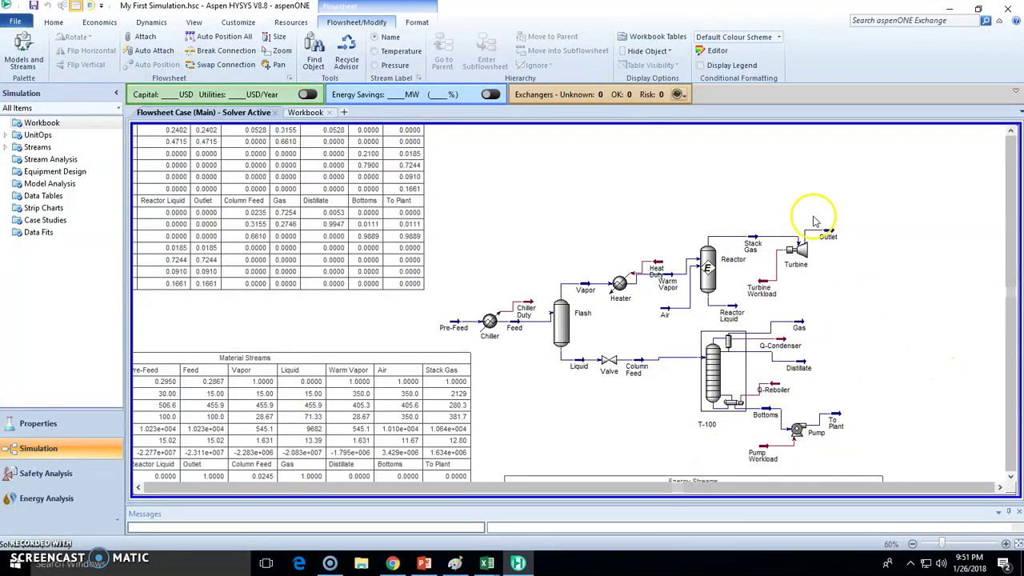
left_click_drag(688, 200, 880, 321)
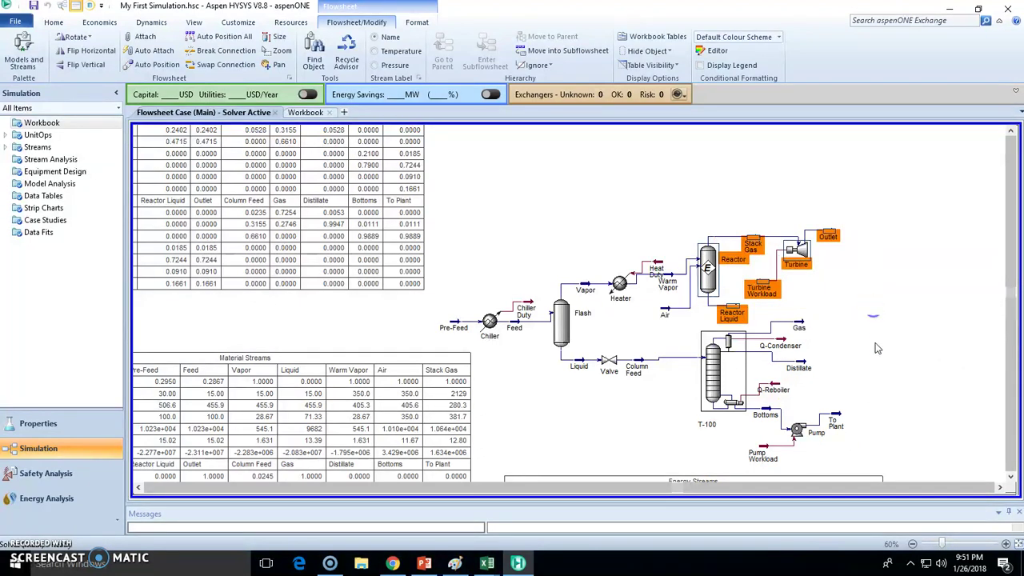
left_click(876, 346)
left_click_drag(745, 198, 870, 307)
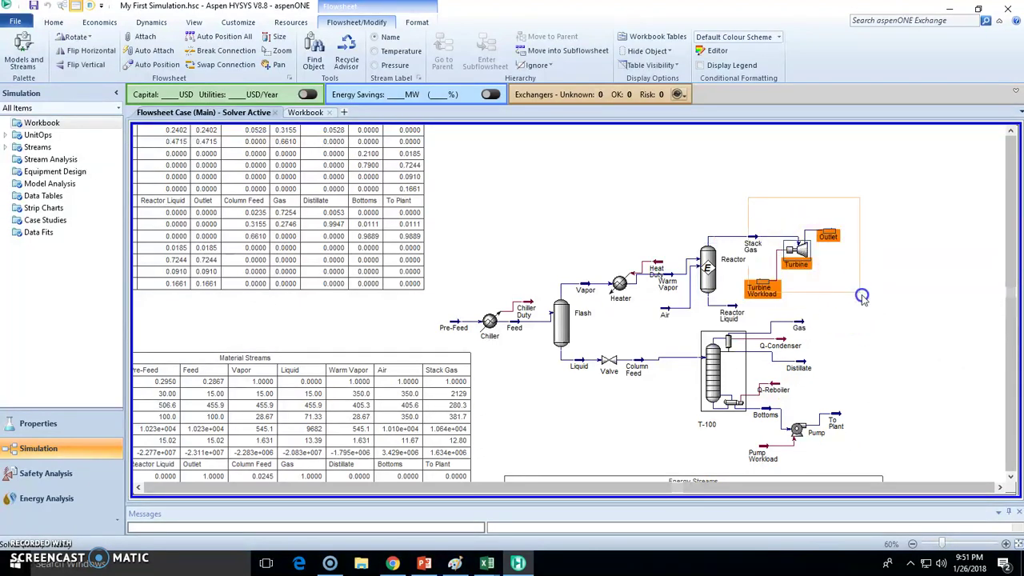
Highlight the Gas stream leaving the top of column T-100 on the flowsheet.
left_click(797, 328)
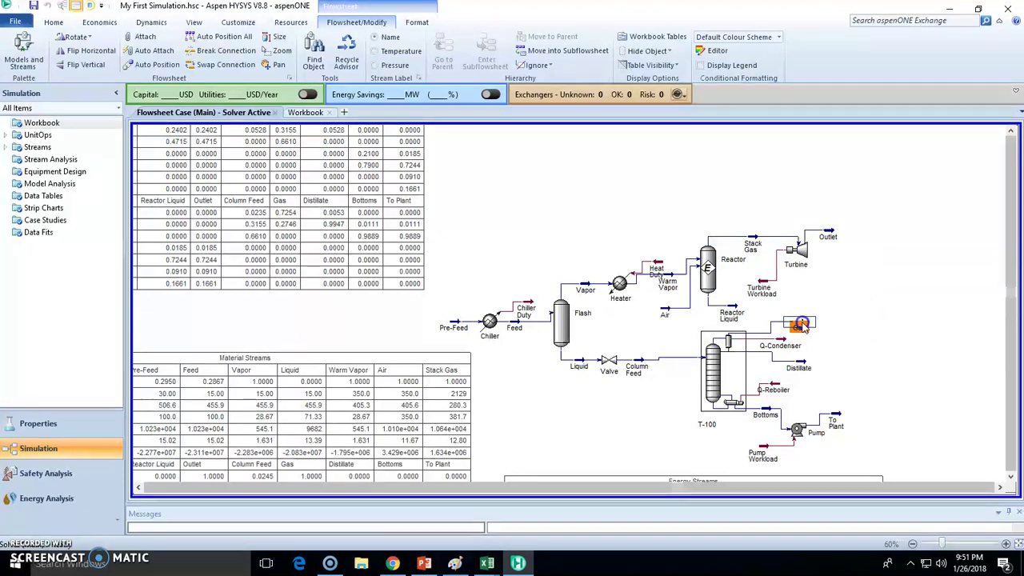
left_click(852, 331)
left_click(802, 328)
left_click(851, 331)
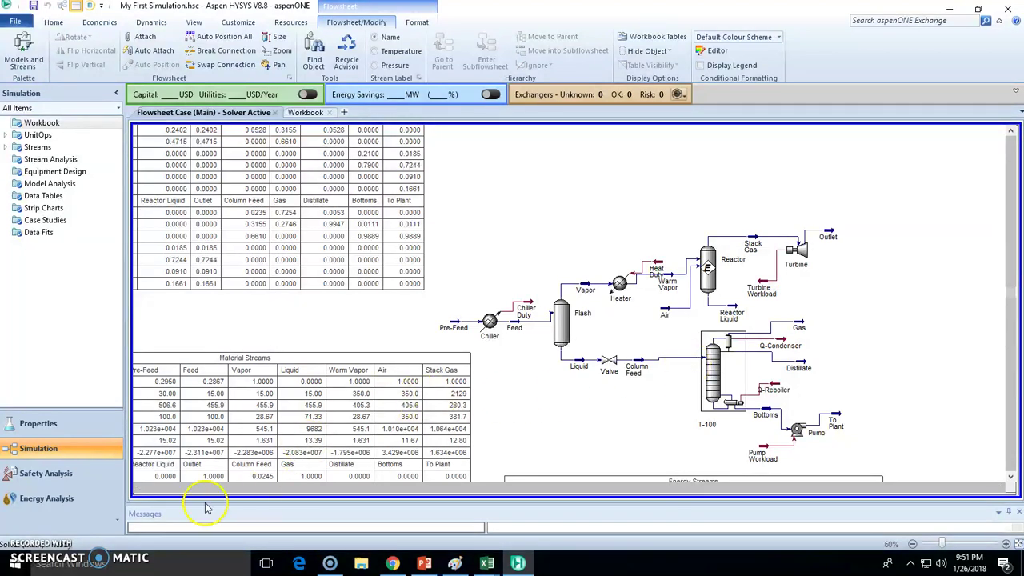
Bring the stream tables and flowsheet into view together and highlight column T-100 with its connected streams.
left_click(138, 488)
left_click(1000, 479)
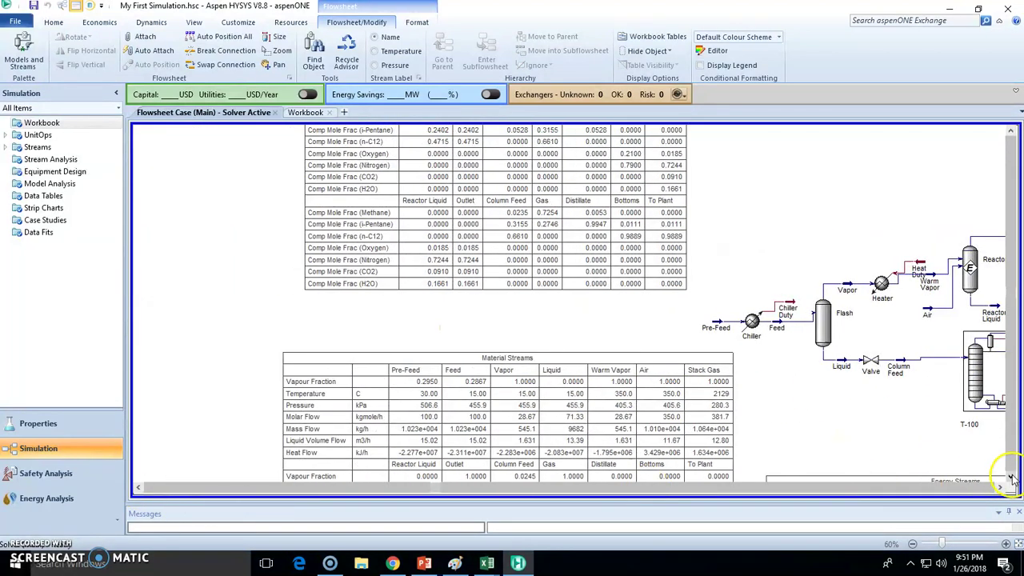
left_click(999, 489)
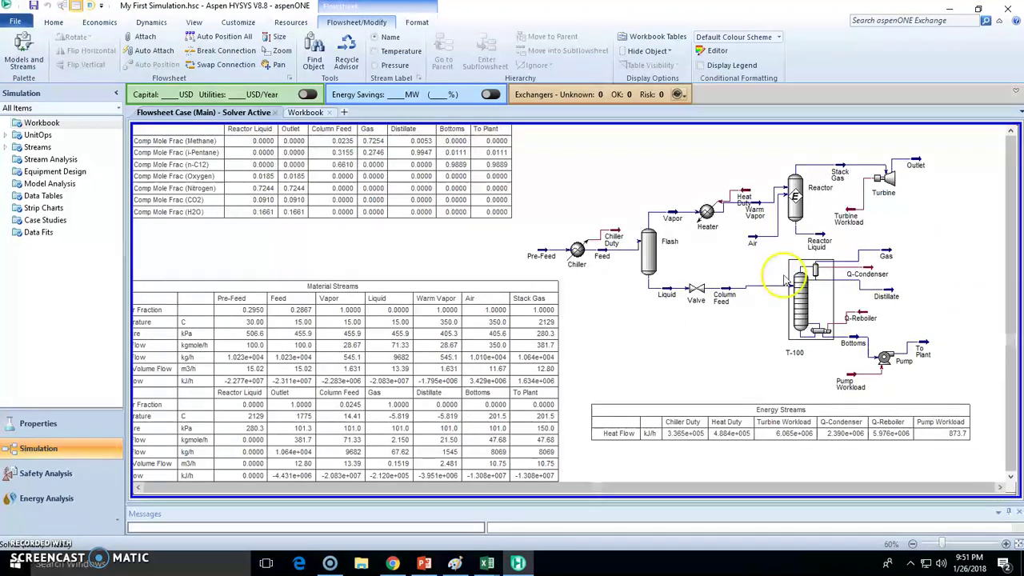
left_click(812, 308)
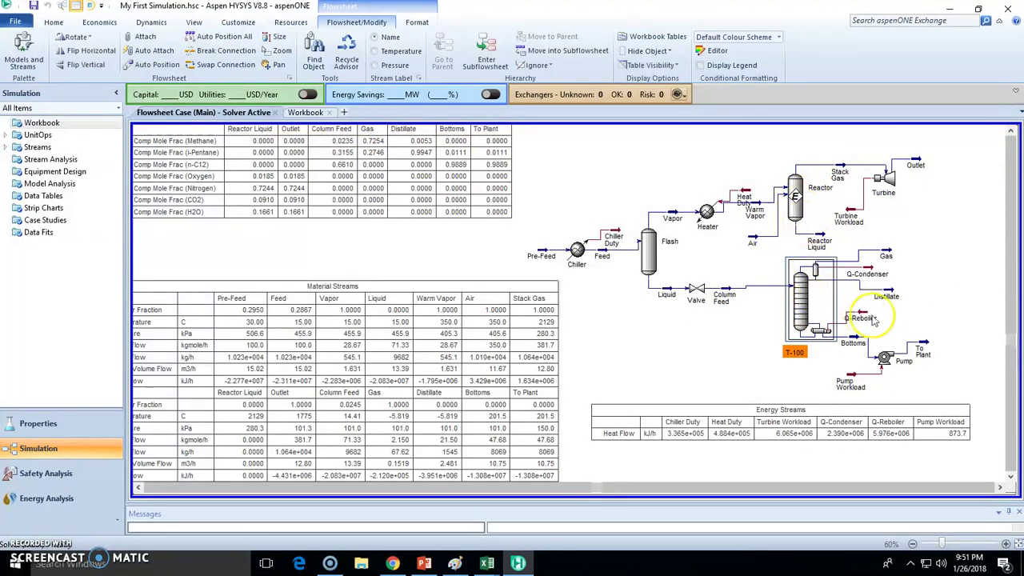